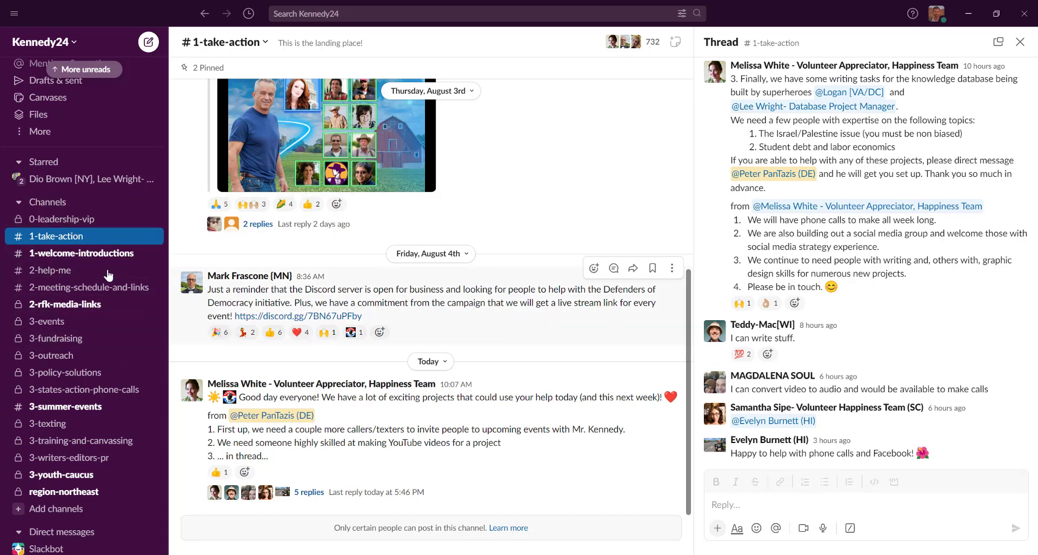
Open the 1-welcome-introductions channel and dismiss the incoming message notifications.
scroll(110, 342, "up", 3)
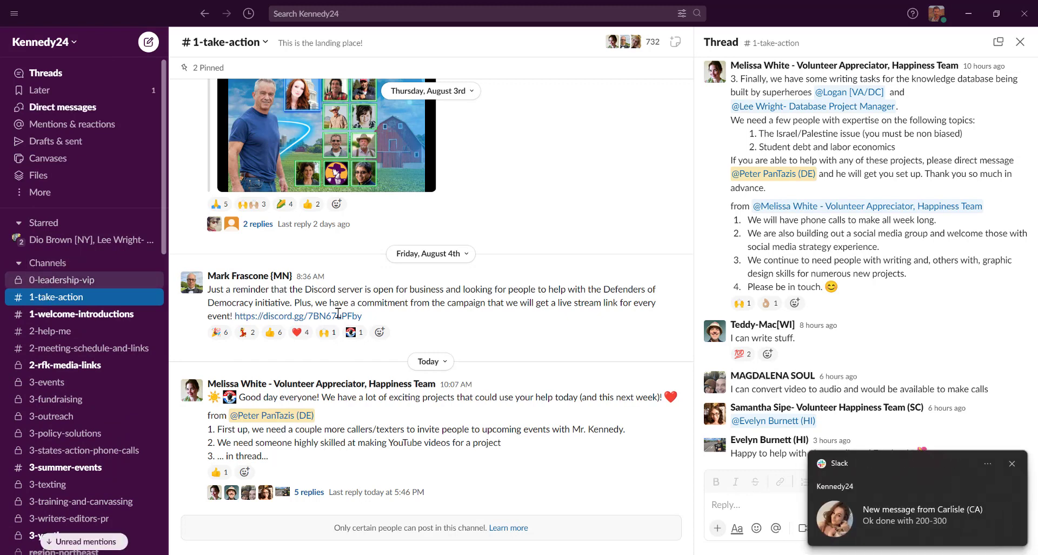
left_click(1012, 464)
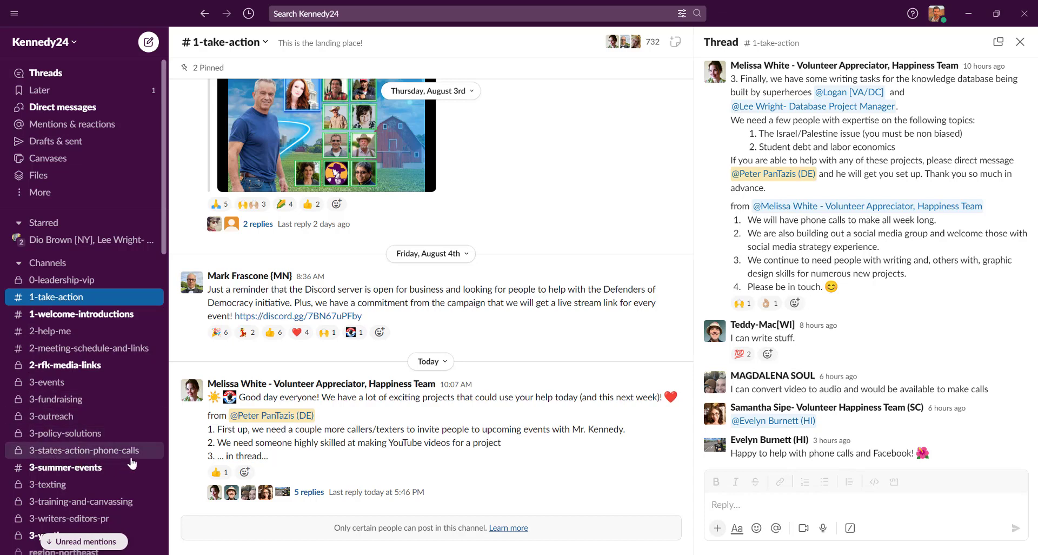
scroll(129, 445, "down", 2)
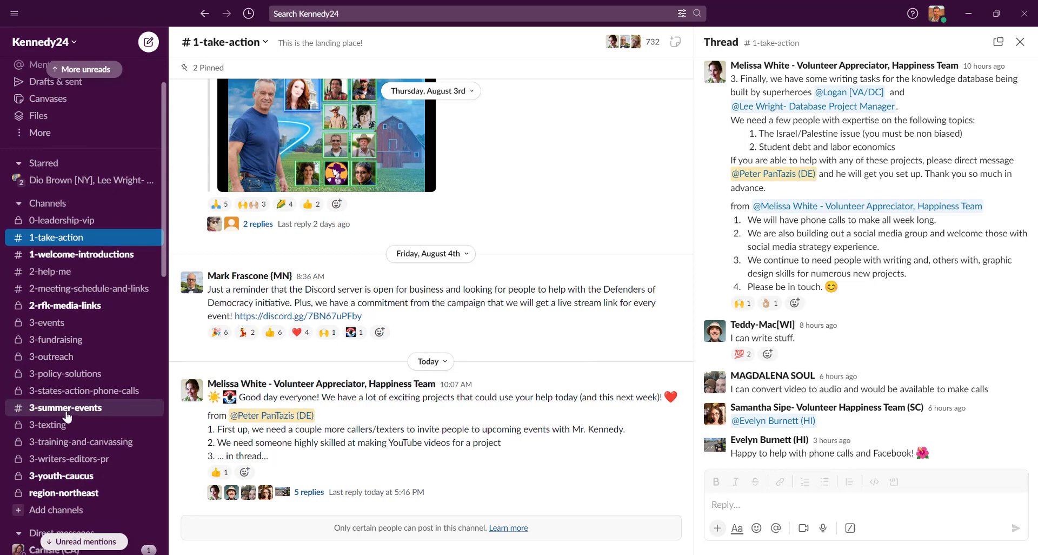
scroll(86, 415, "up", 2)
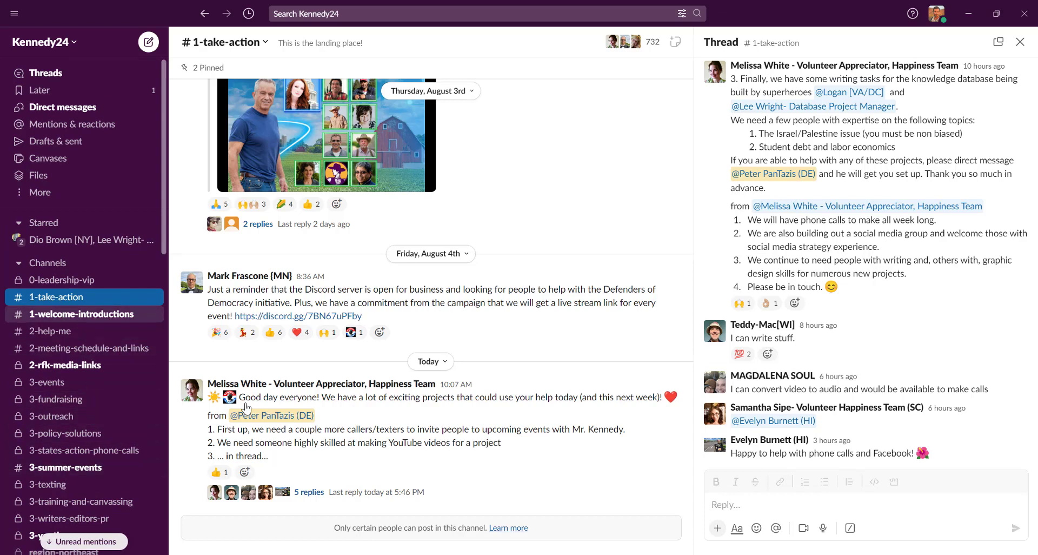
left_click(66, 316)
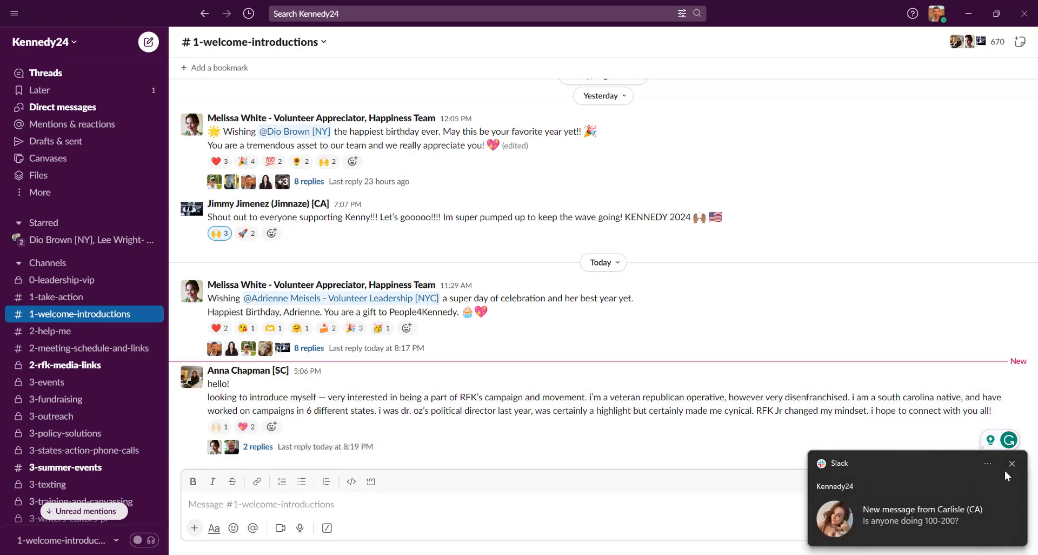
left_click(1012, 464)
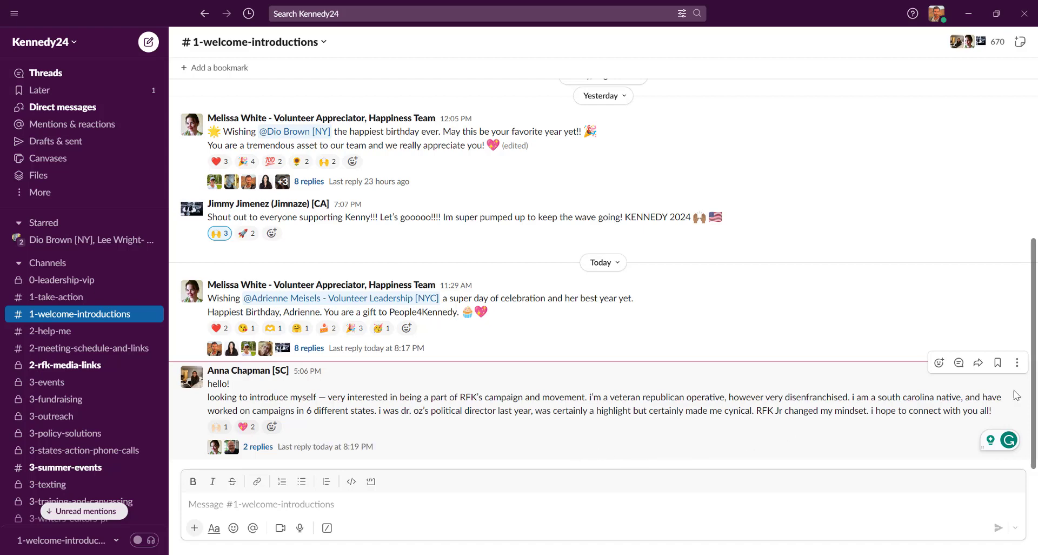
Reply in the newest introduction's thread with "Welcome", a mention of the new member, and "Excited to have you here!".
left_click(959, 362)
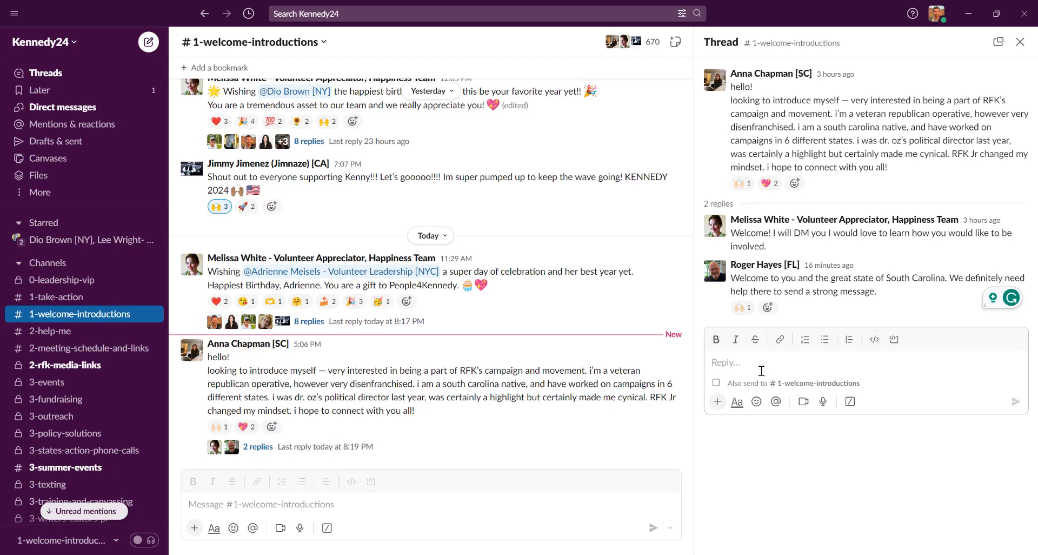
type("Welcm")
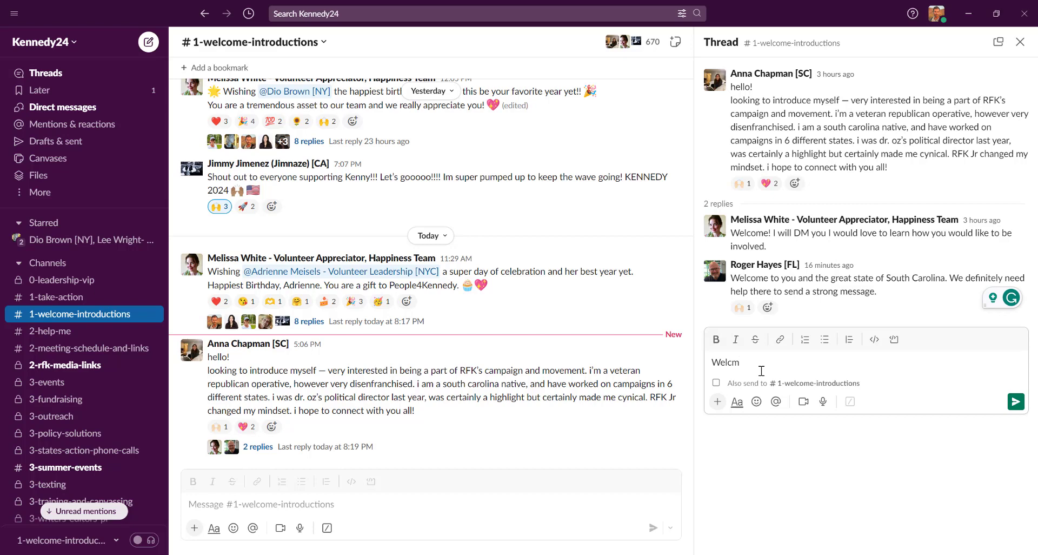
key("BackSpace")
type("ome @Anna")
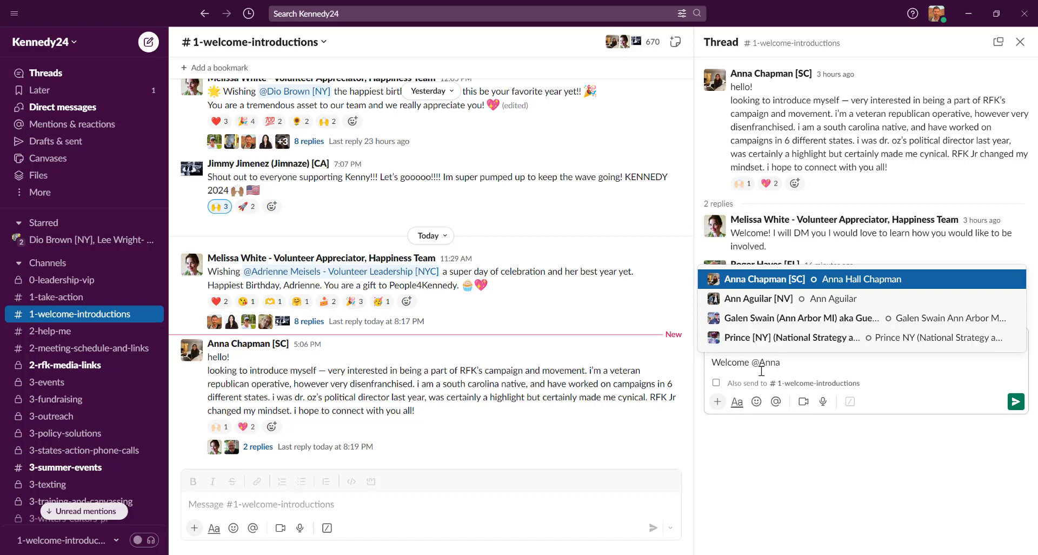
left_click(808, 283)
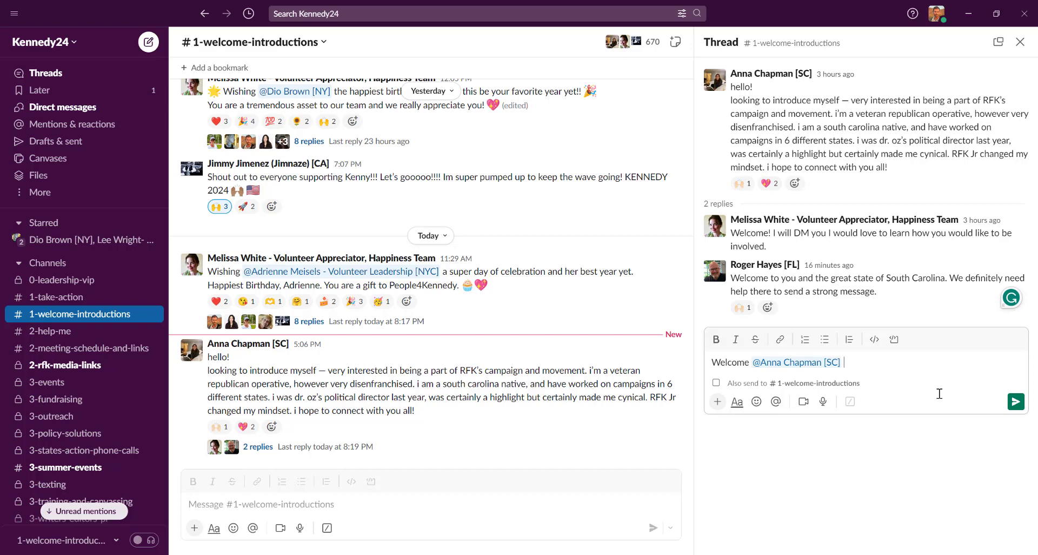
type("Excited to have you here!")
key("Return")
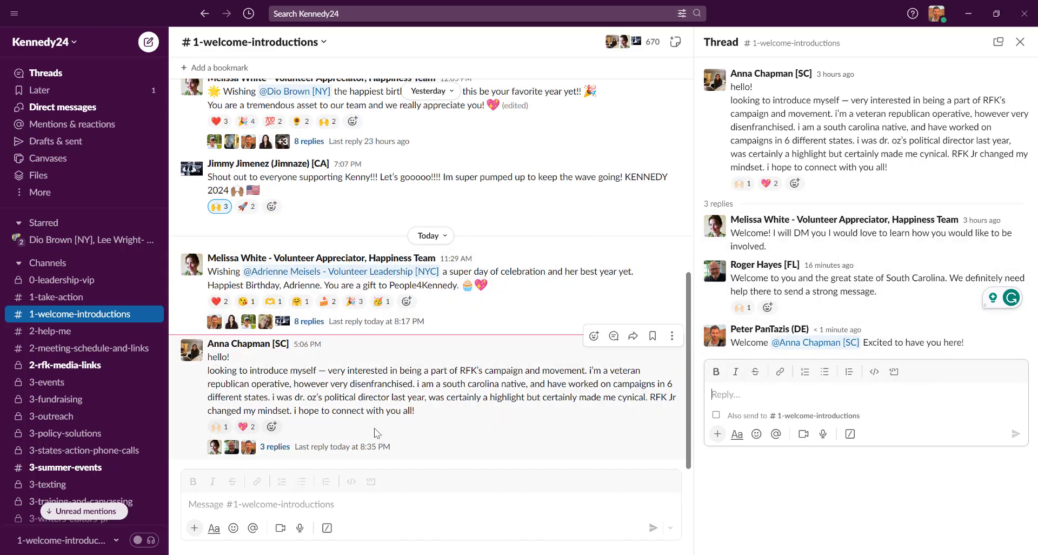
View the introduction's replies, and go to the reply field of today's project thread in the 1-take-action channel.
left_click(321, 454)
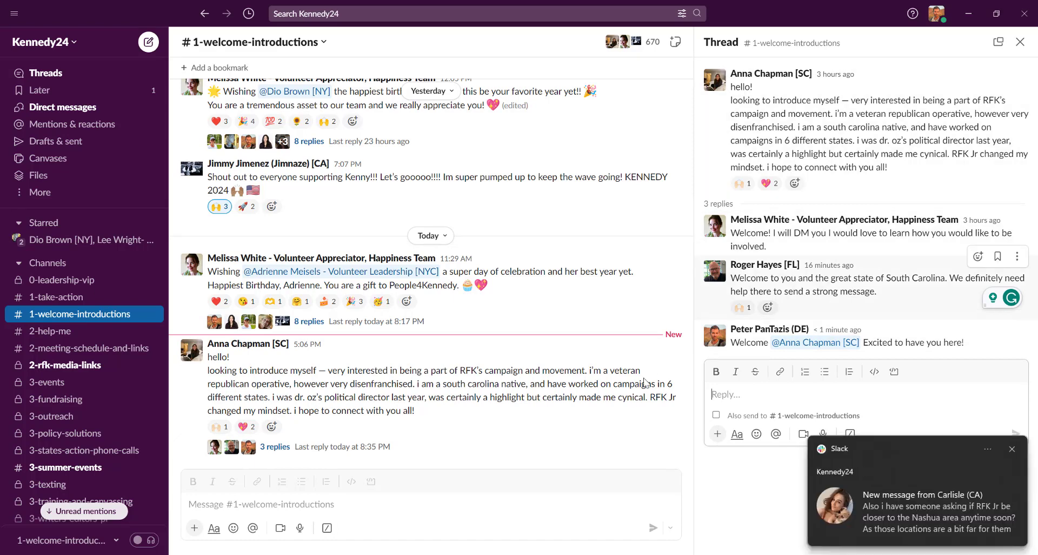
left_click(742, 381)
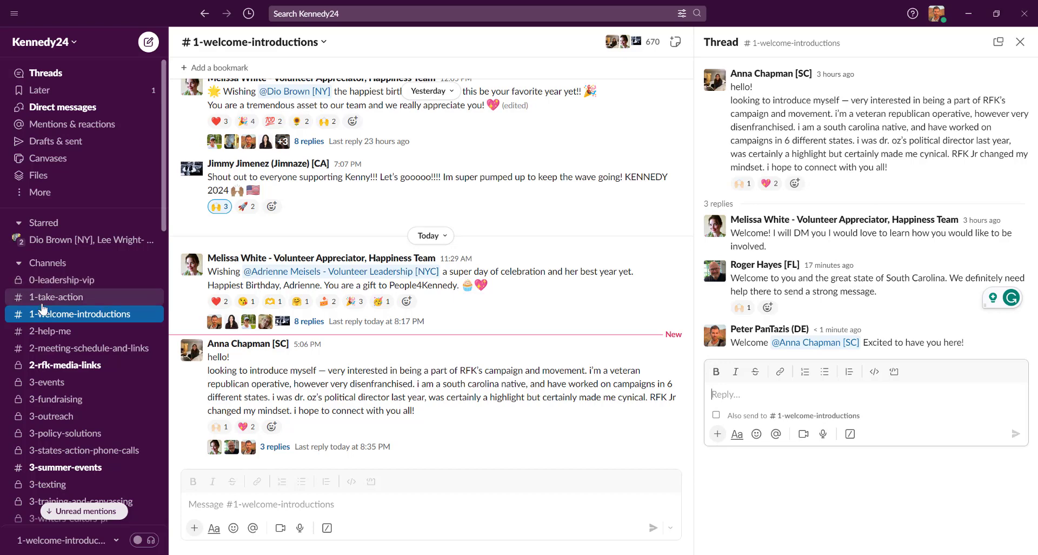
left_click(81, 297)
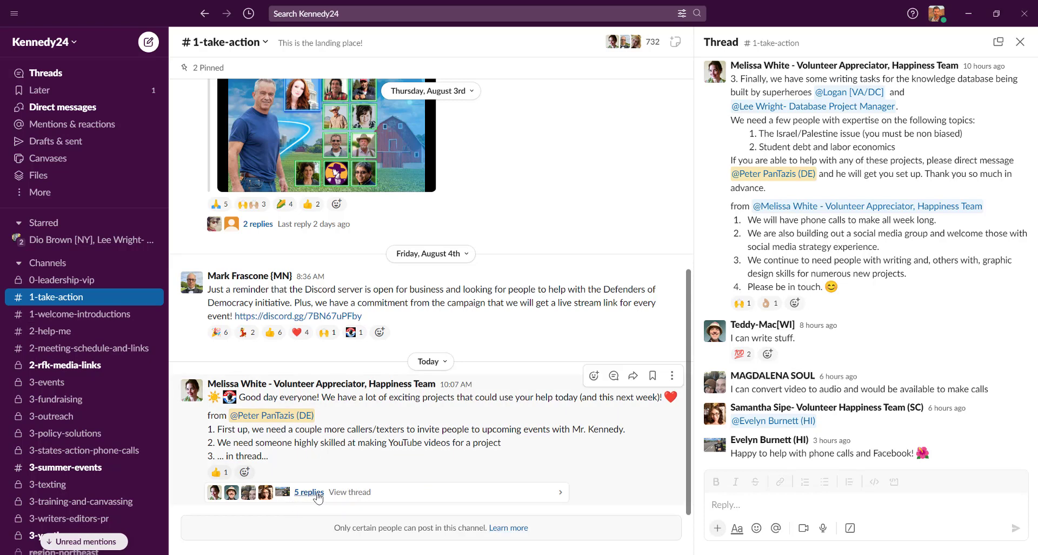
left_click(796, 508)
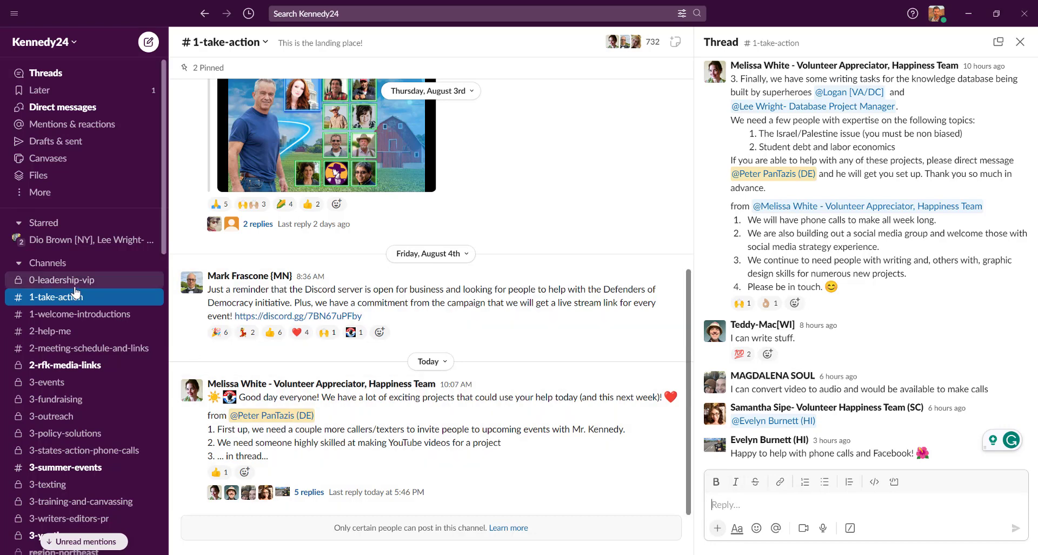
Browse the direct messages and open the one-to-one conversation with the Database Project Manager.
scroll(68, 298, "down", 3)
scroll(68, 298, "down", 2)
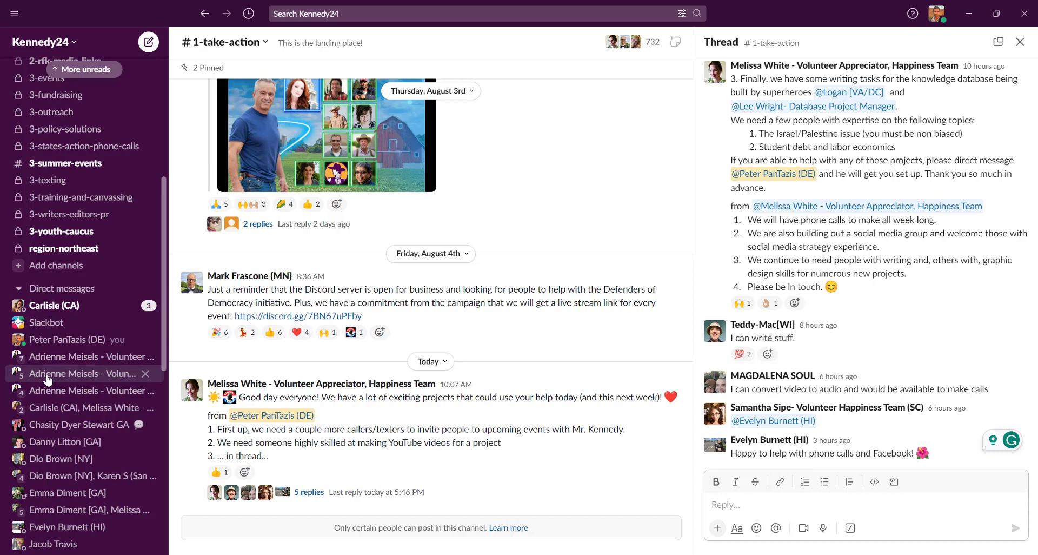
scroll(48, 381, "down", 1)
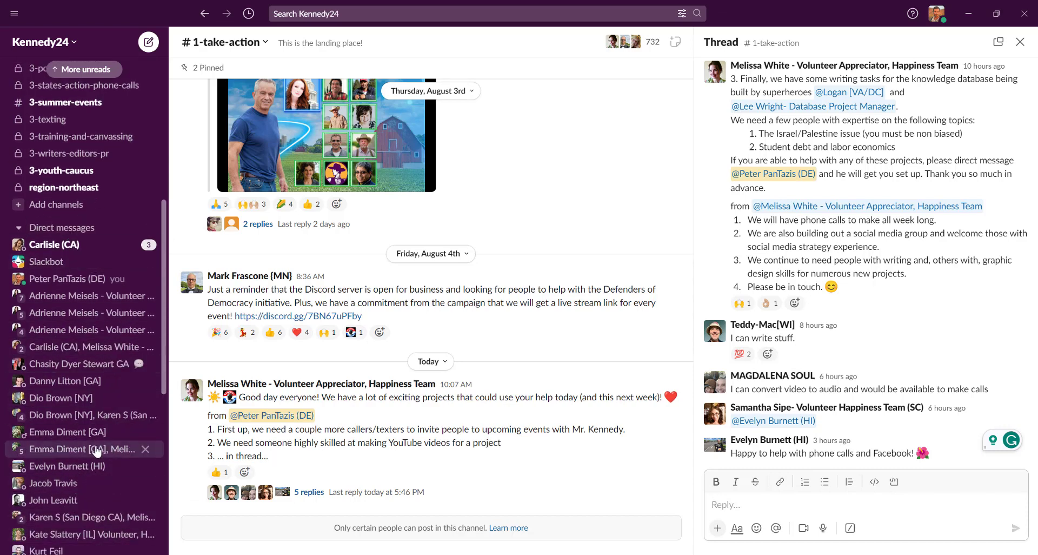
scroll(81, 457, "down", 3)
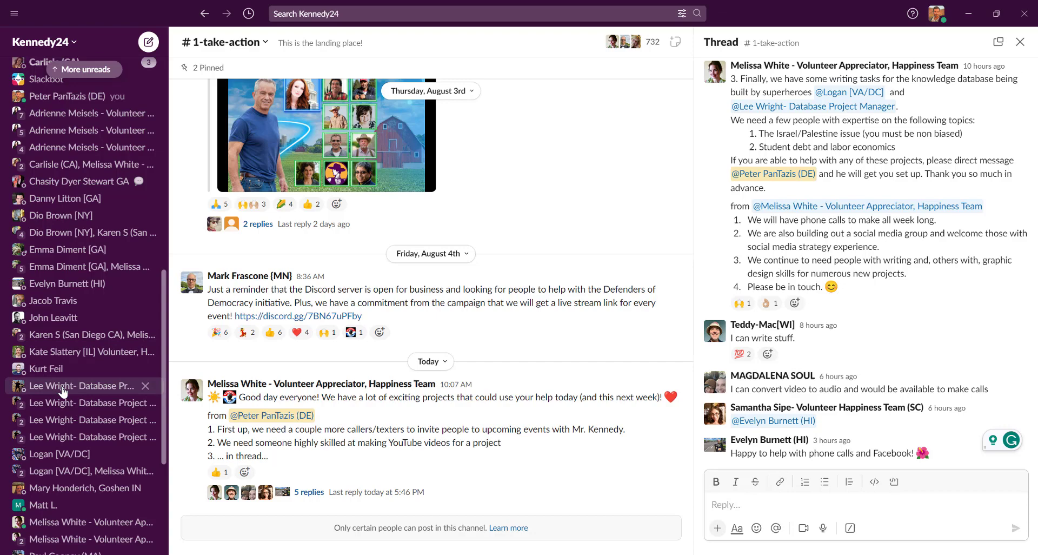
left_click(76, 392)
left_click(67, 405)
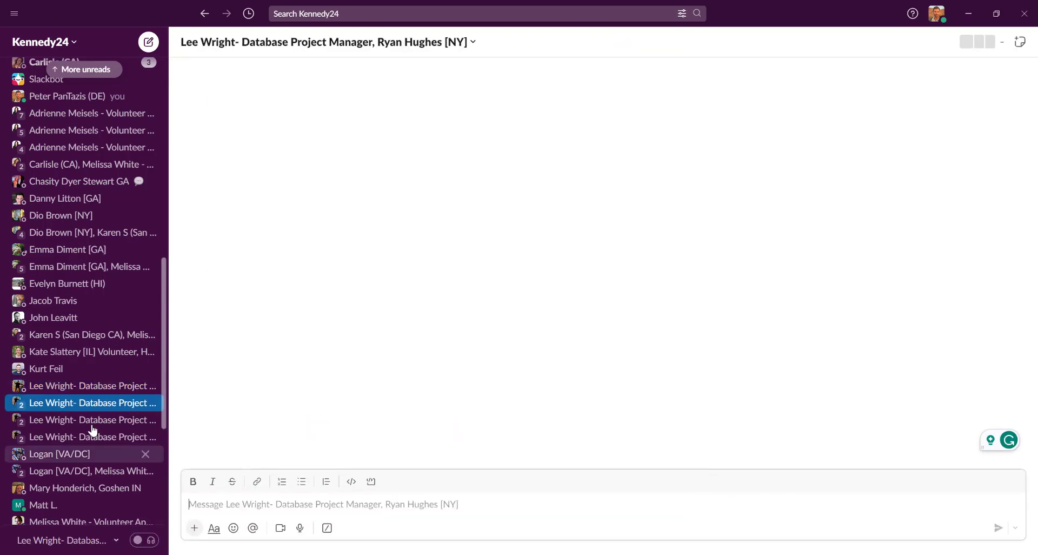
left_click(53, 421)
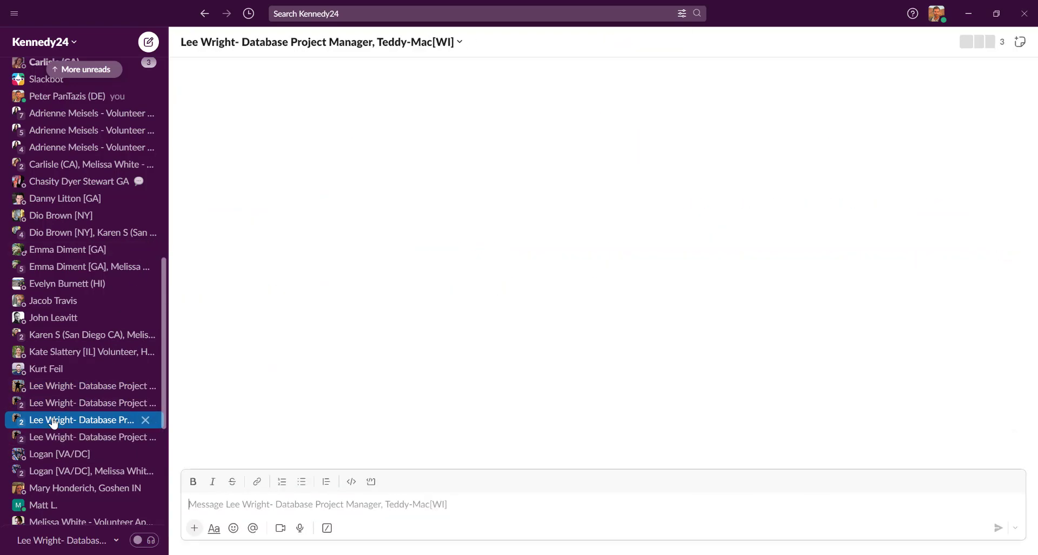
left_click(39, 385)
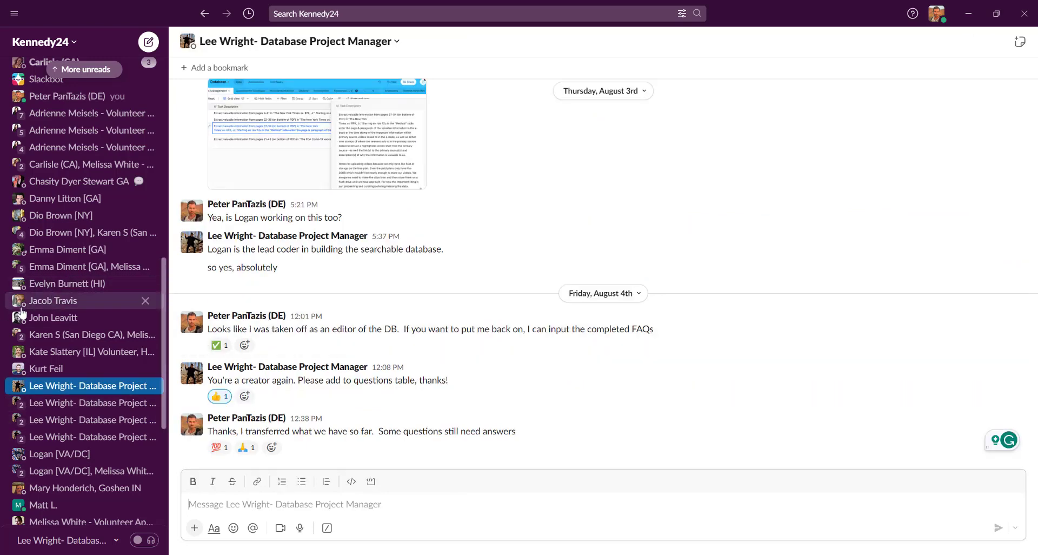
Start a new group message addressed to the Database Project Manager and the Volunteer Appreciator, and dismiss the message notification.
scroll(73, 218, "up", 15)
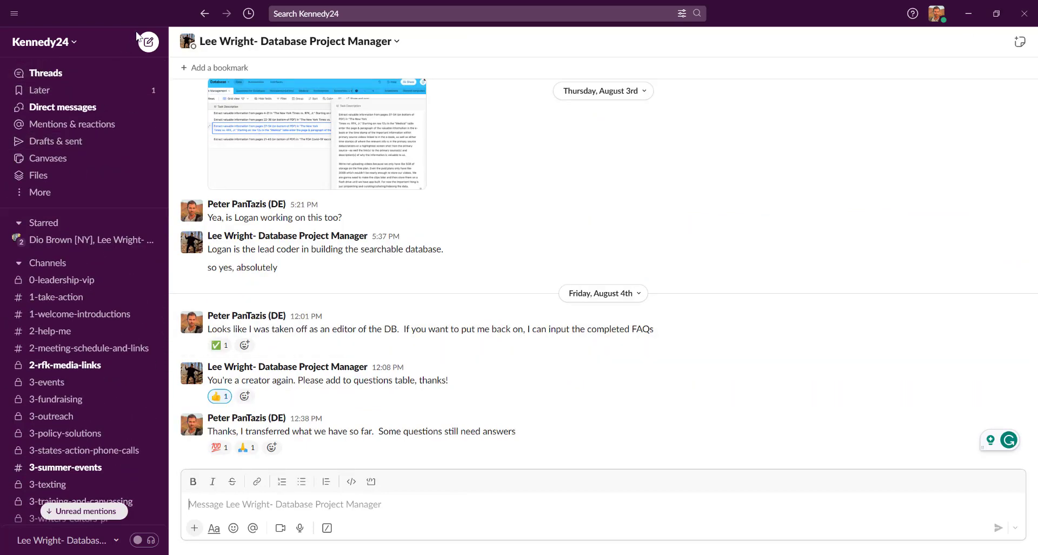
left_click(150, 47)
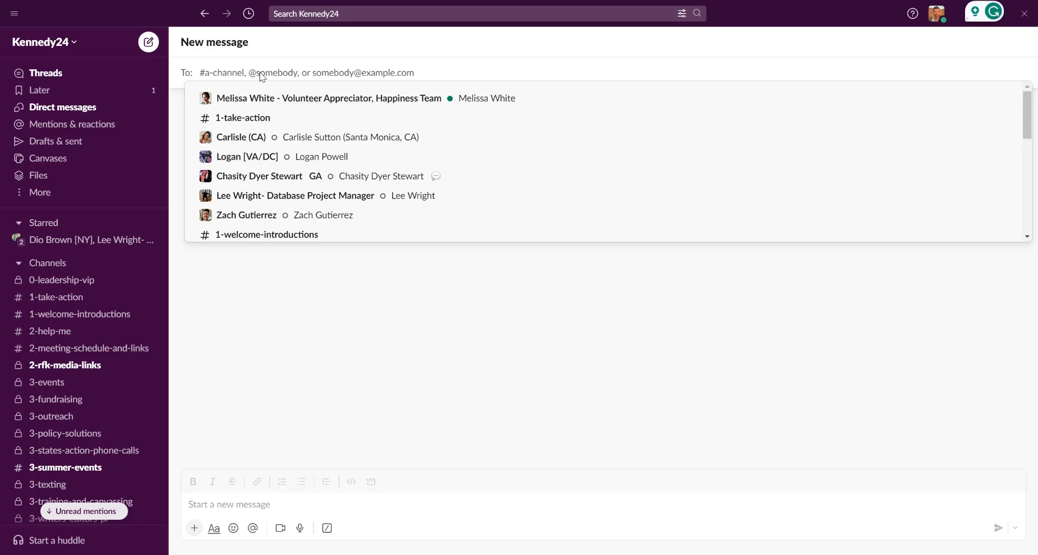
type("@lee")
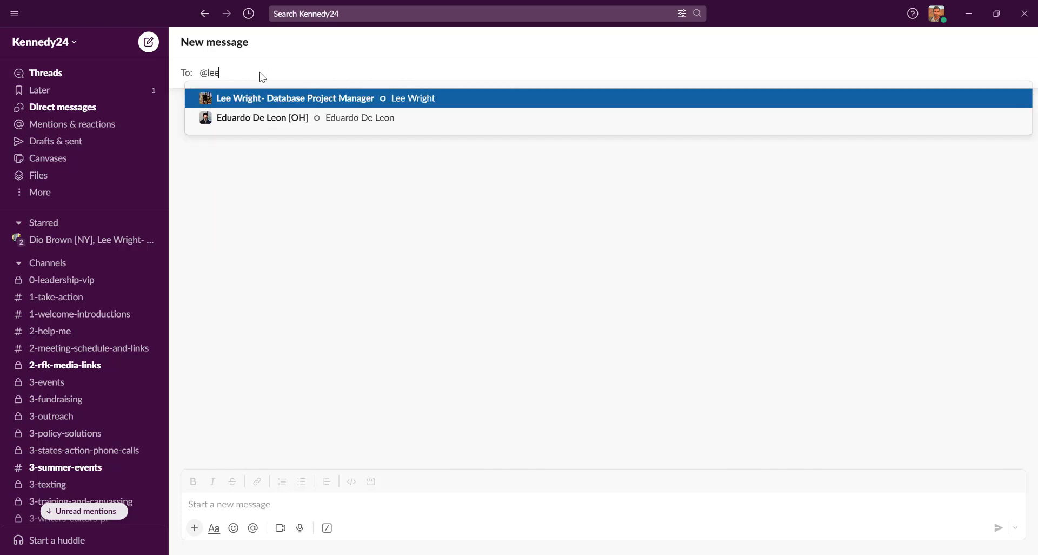
left_click(292, 98)
type("@meliss")
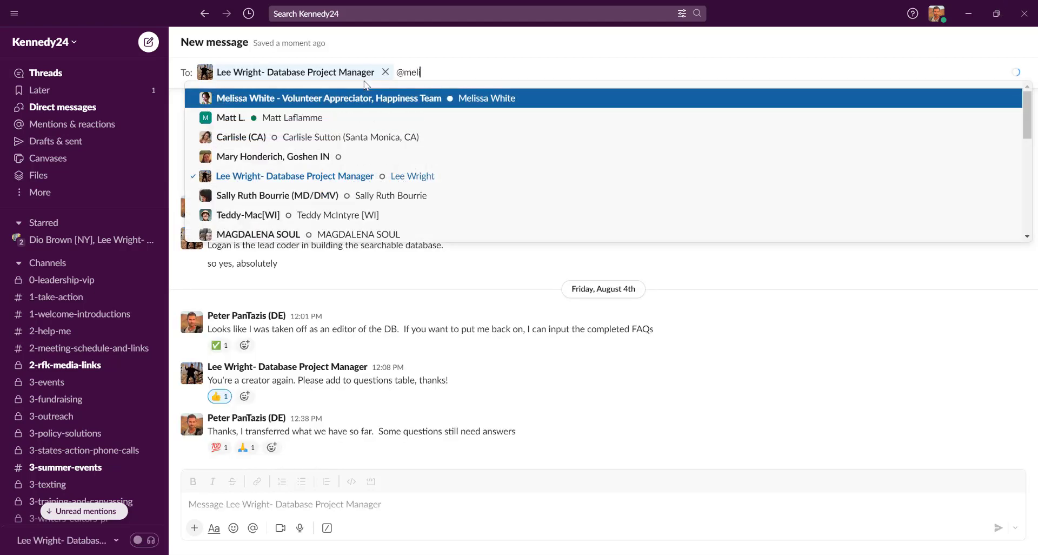
left_click(388, 98)
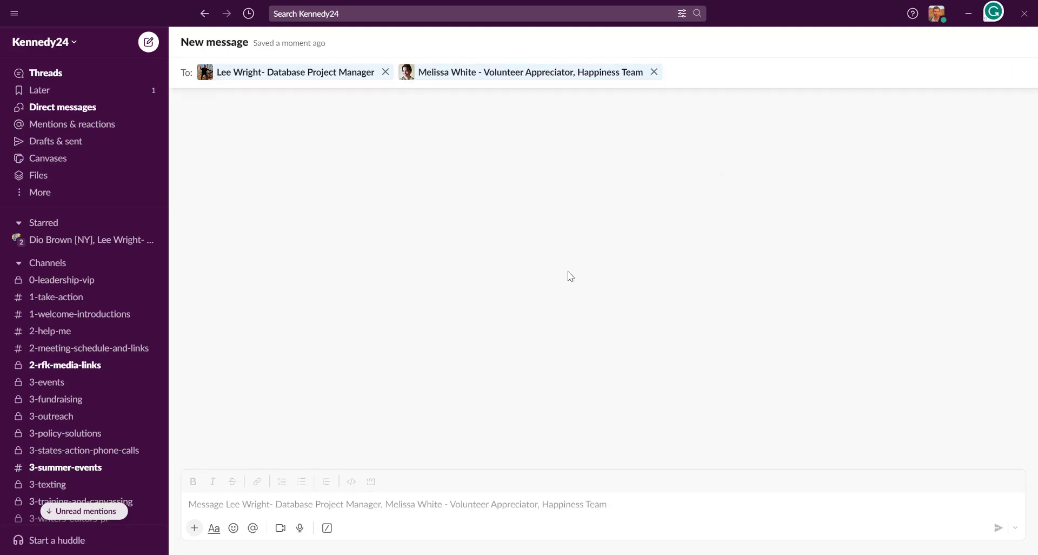
left_click(479, 511)
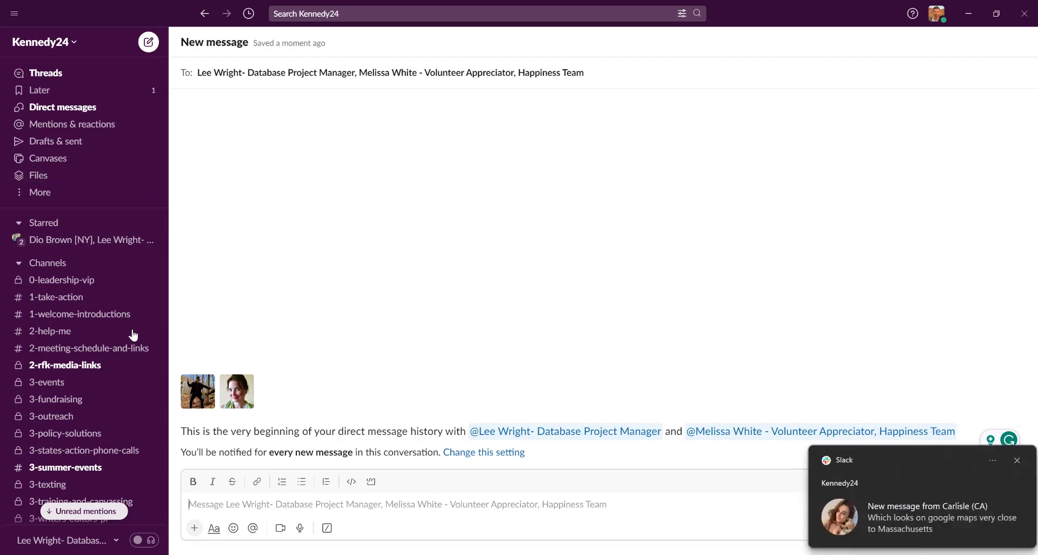
left_click(1013, 460)
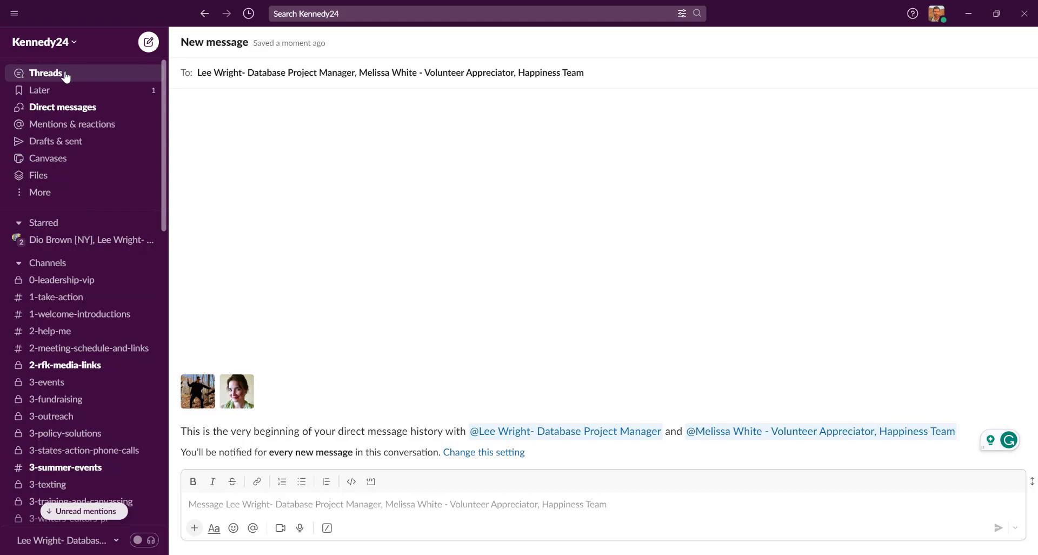
Open the Threads view and look through the unread replies down to the 3-policy-solutions discussion.
left_click(41, 76)
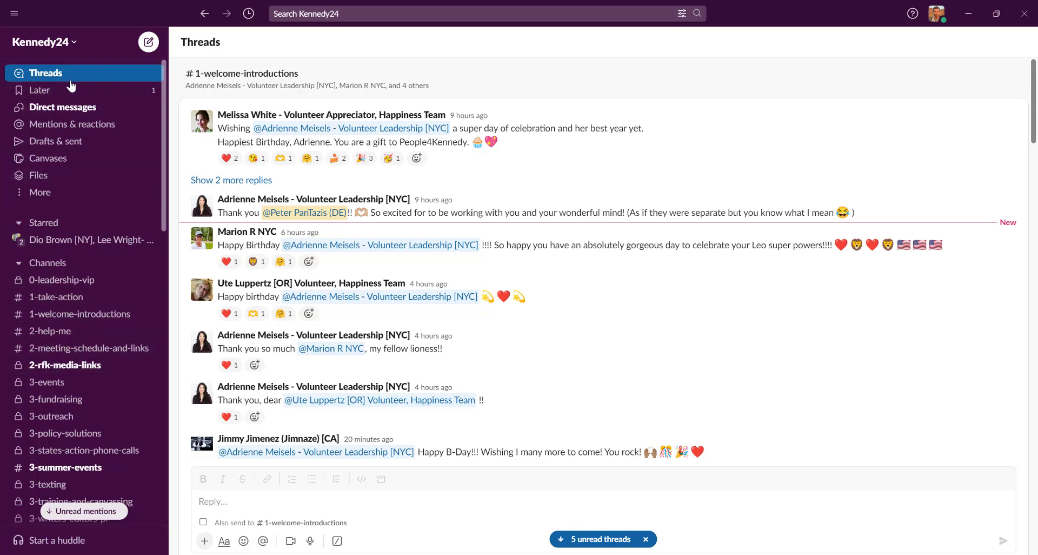
scroll(272, 181, "down", 10)
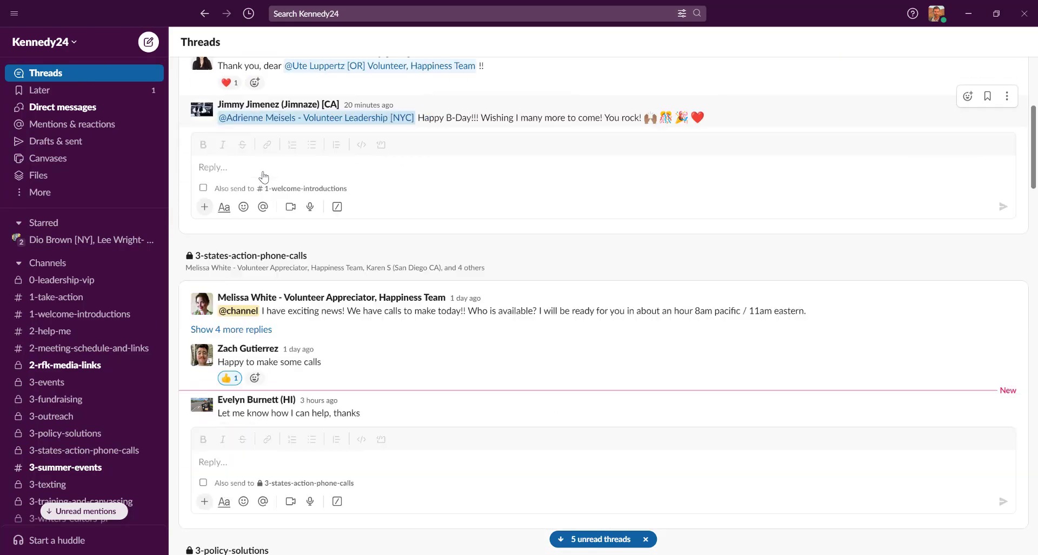
scroll(272, 187, "down", 8)
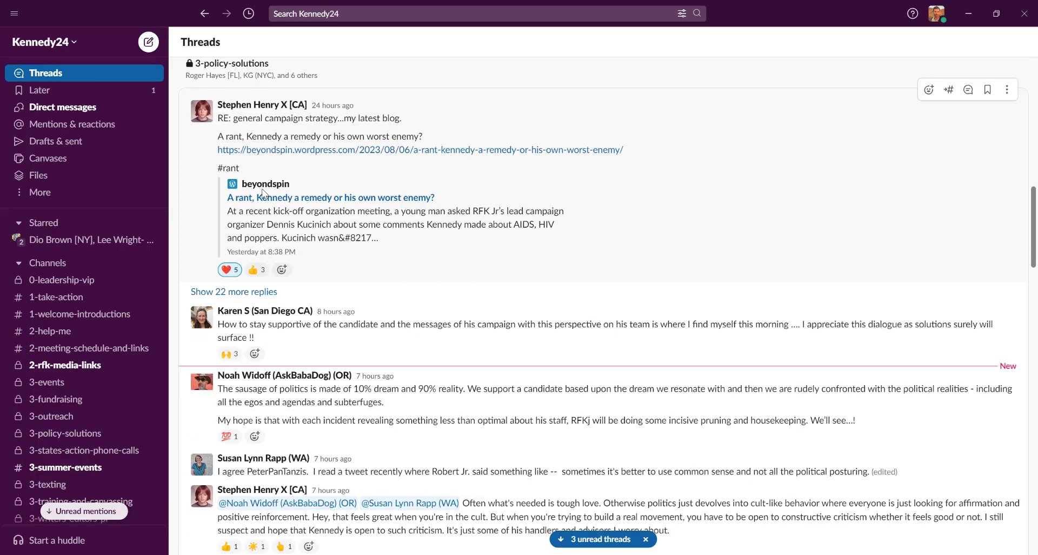
scroll(263, 193, "down", 2)
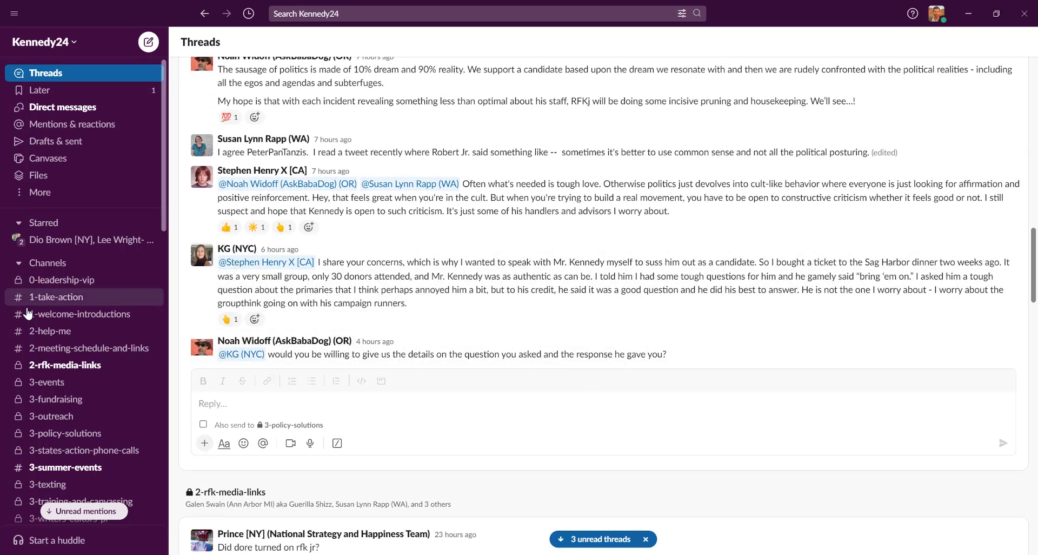
scroll(52, 238, "down", 7)
scroll(53, 238, "up", 7)
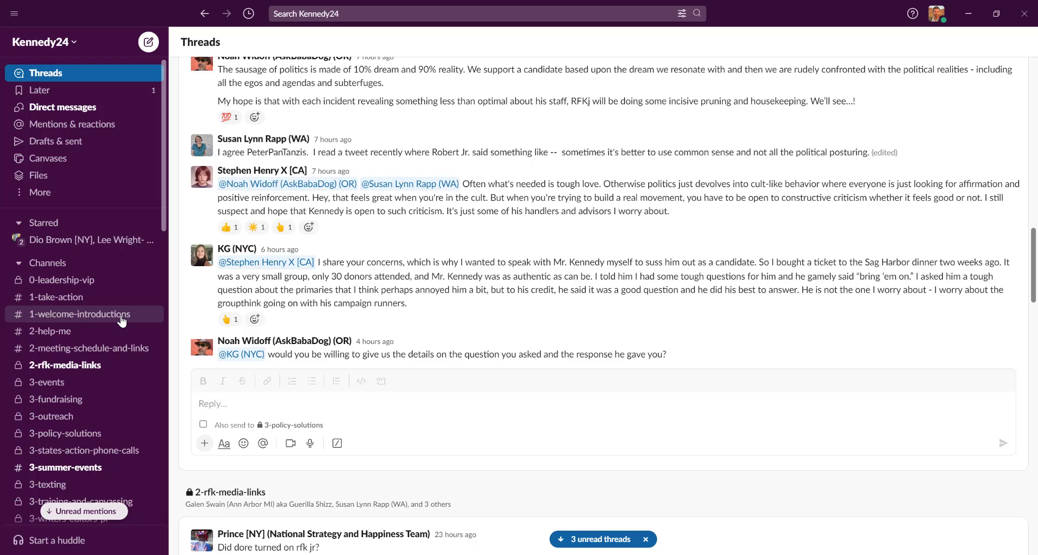
scroll(122, 321, "down", 6)
scroll(131, 262, "down", 10)
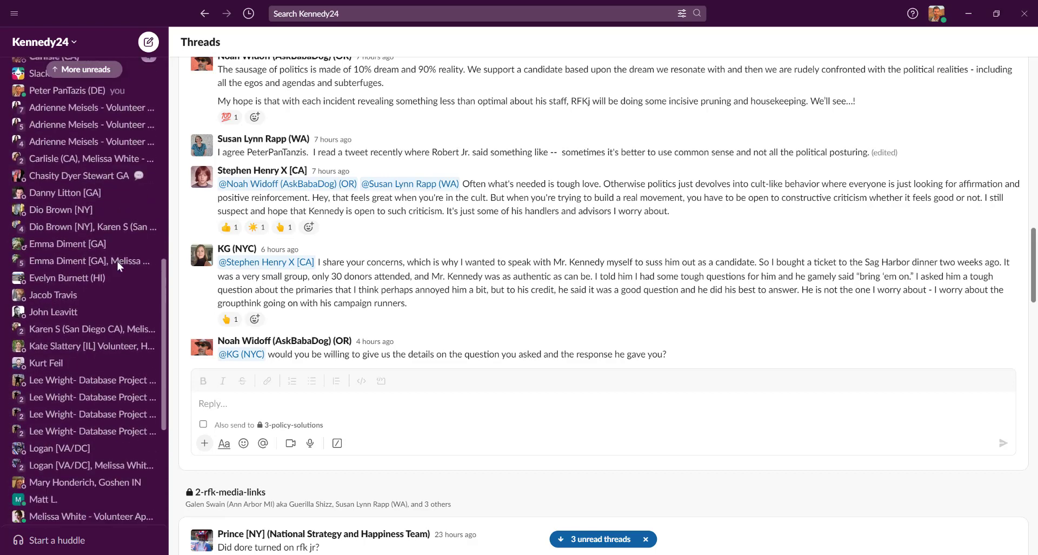
scroll(118, 273, "up", 20)
scroll(117, 275, "up", 1)
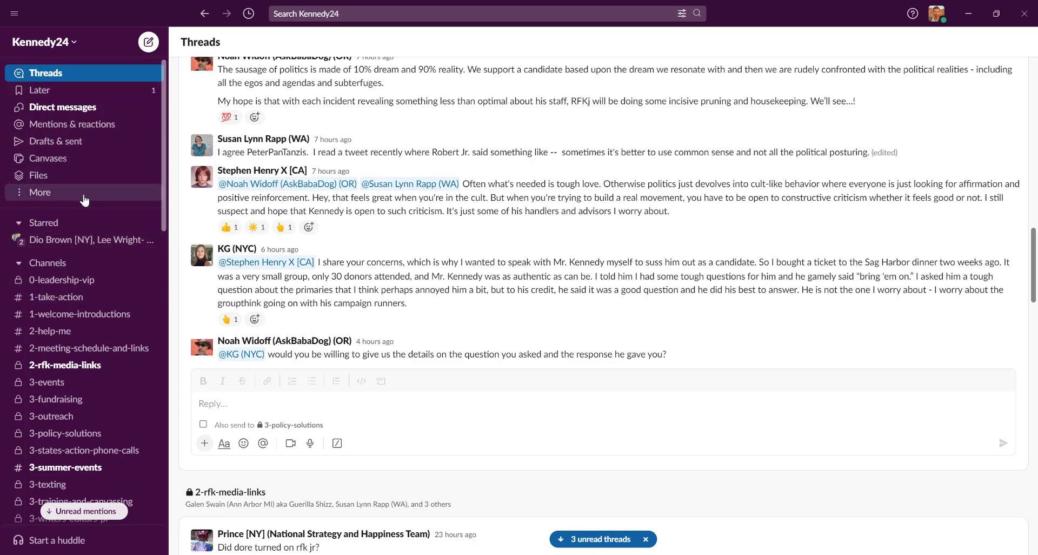
Open the Slackbot direct message and look back through its earlier notices about channel additions and archived channels, returning to the newest one.
scroll(69, 196, "down", 3)
scroll(69, 197, "down", 9)
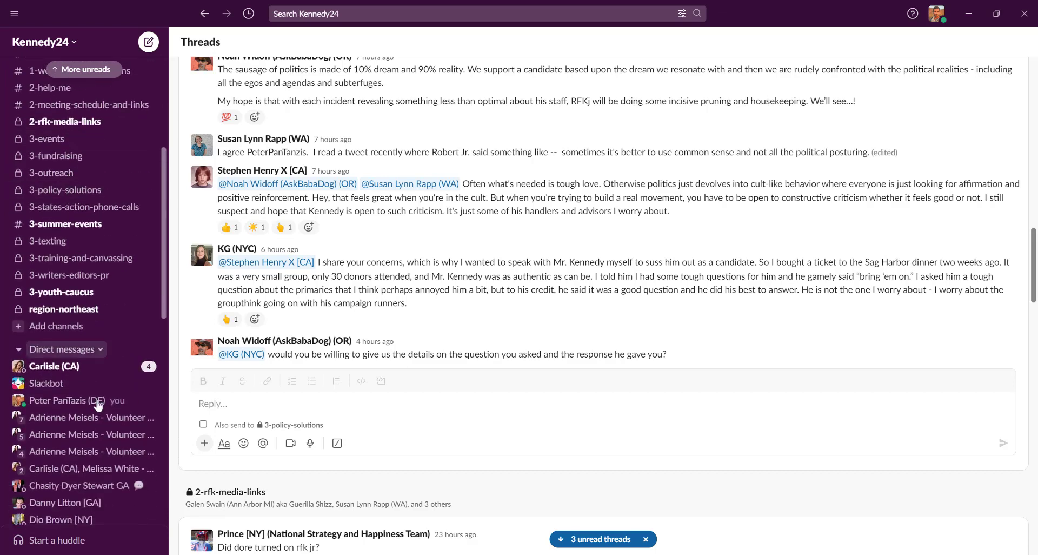
left_click(65, 383)
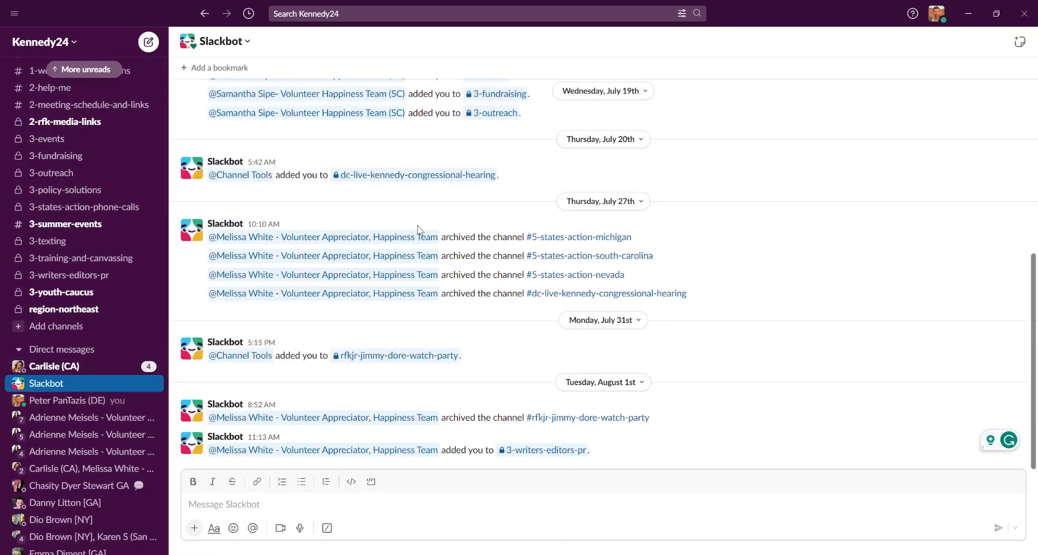
scroll(368, 369, "up", 5)
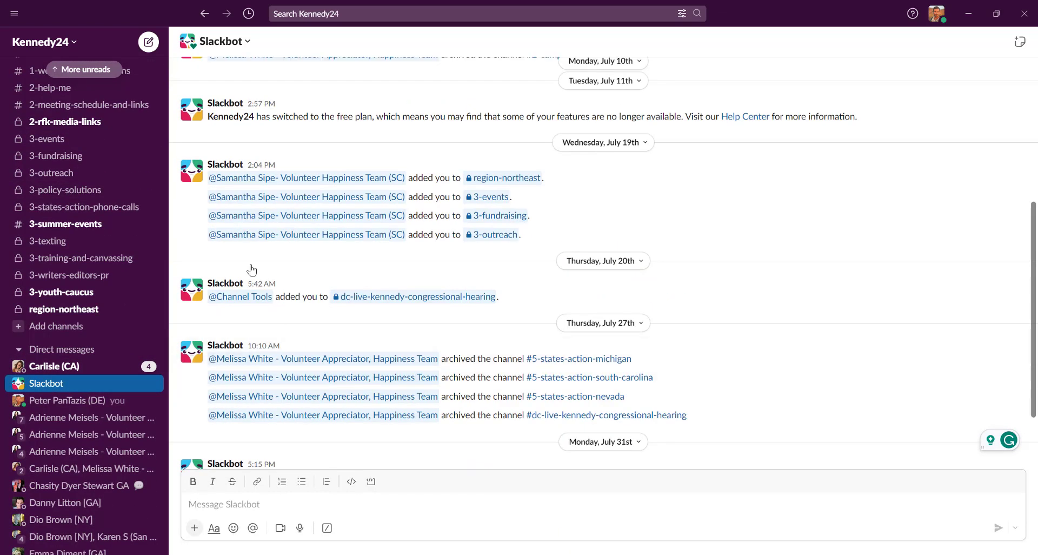
scroll(301, 259, "up", 1)
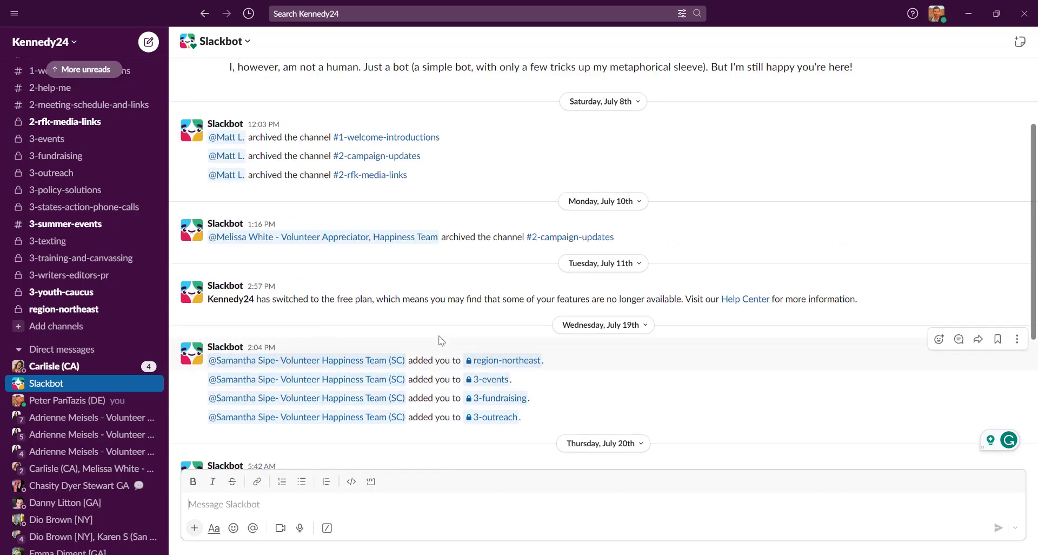
scroll(387, 292, "up", 2)
scroll(382, 358, "down", 5)
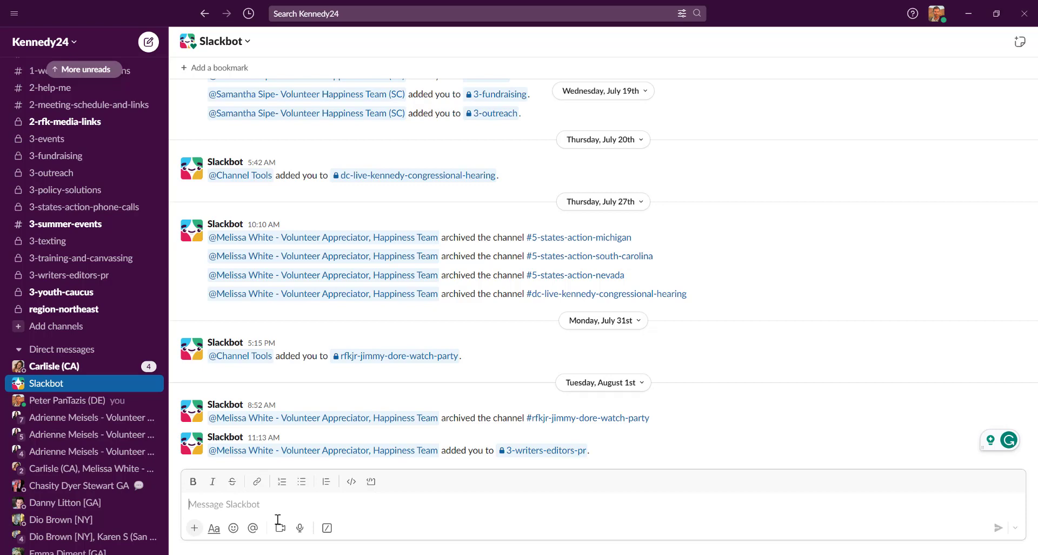
Open the 2-help-me channel to view its recent posts.
left_click(67, 95)
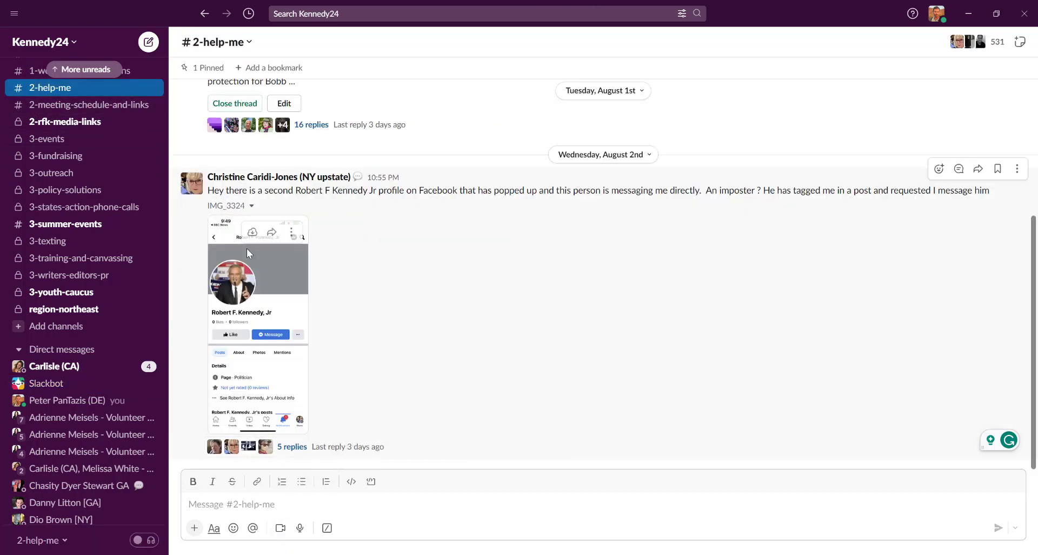